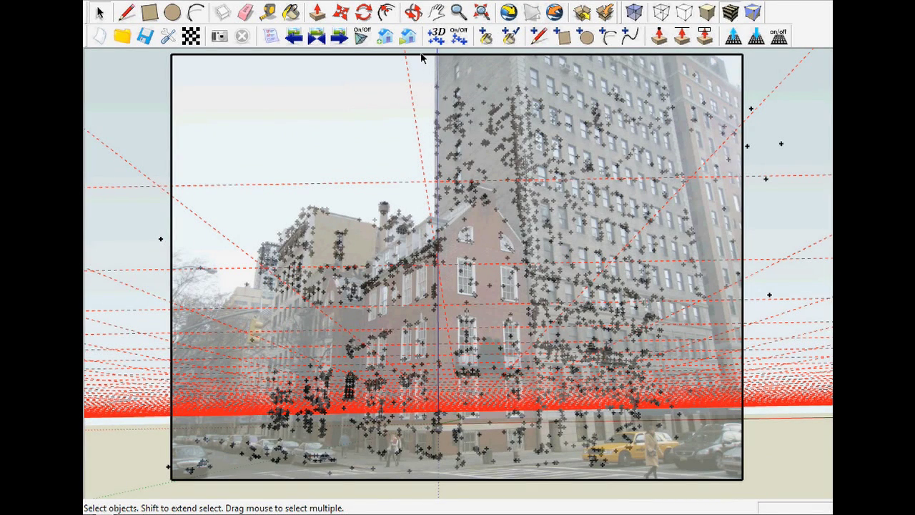
# Draw a three-point rectangle at eaves level of the red brick corner building, with a height of about 2860 mm.
pyautogui.click(341, 301)
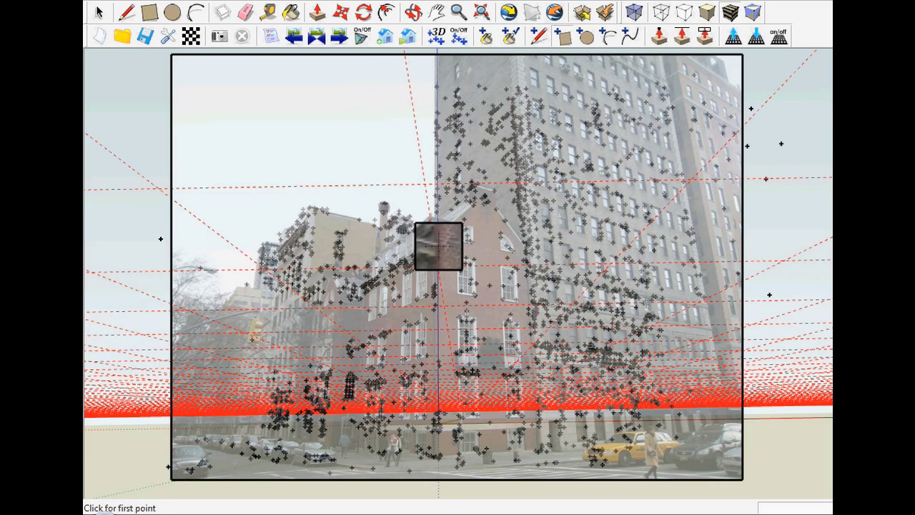
pyautogui.click(439, 243)
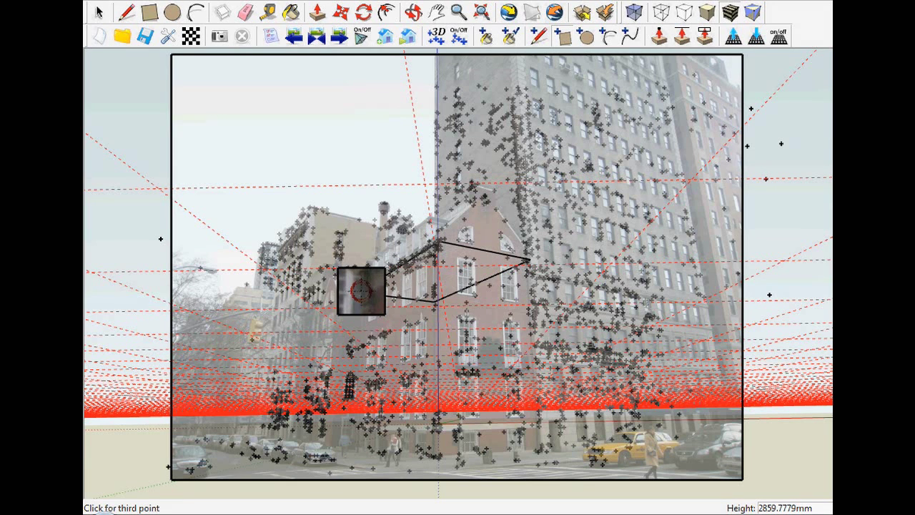
pyautogui.click(361, 291)
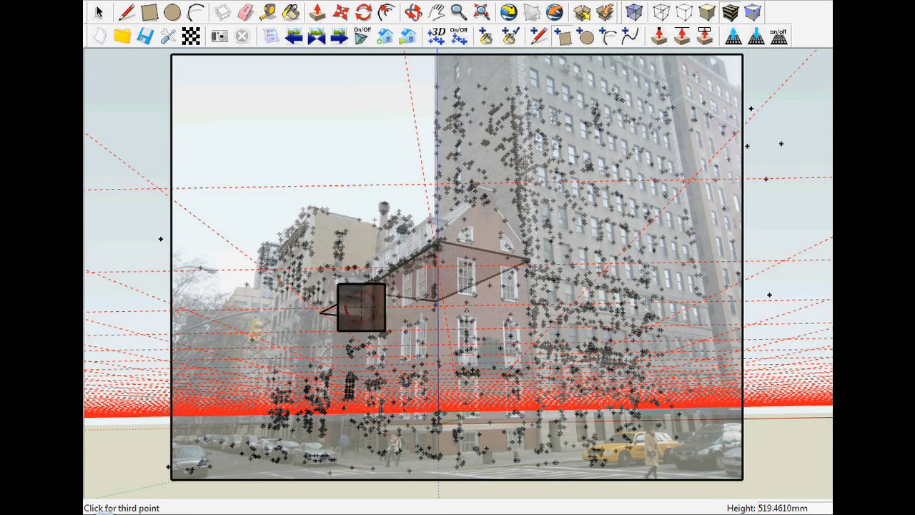
# Draw rectangles for the two small roofs behind the brick building, with heights of about 519 mm and 889 mm.
pyautogui.click(362, 308)
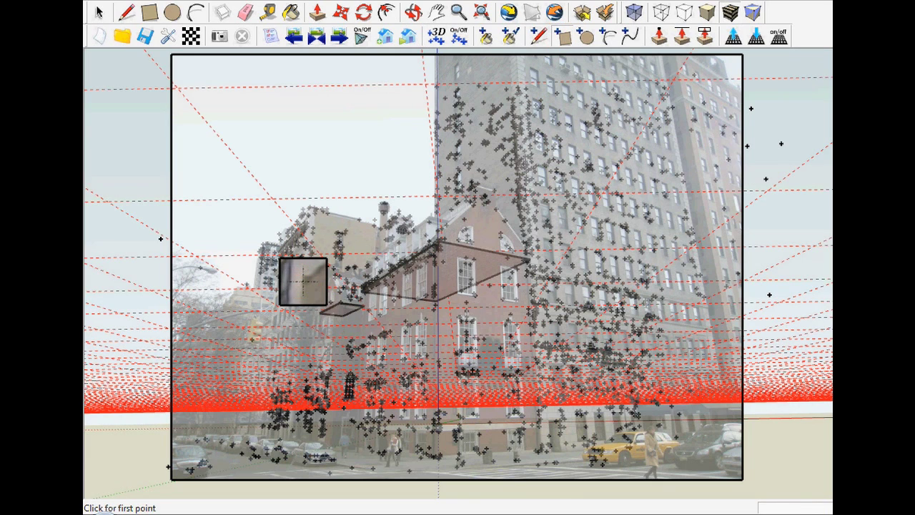
pyautogui.click(303, 281)
pyautogui.click(328, 267)
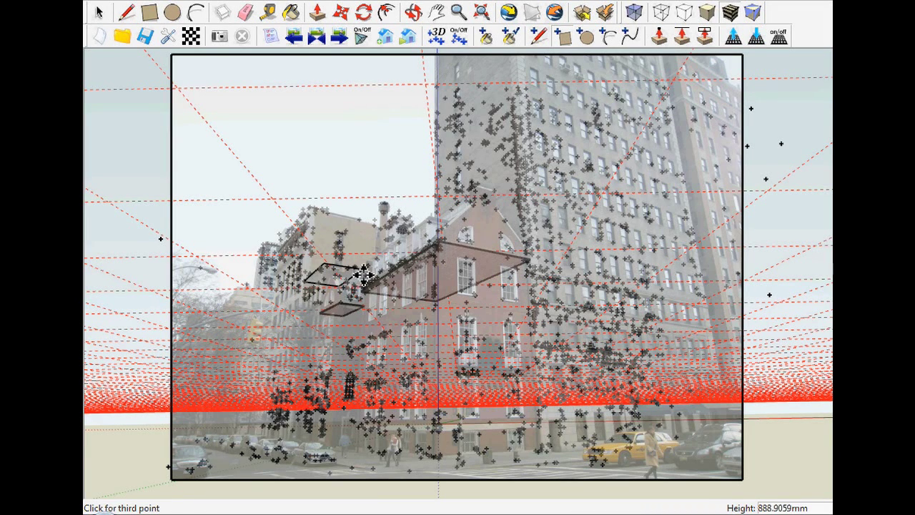
pyautogui.click(366, 273)
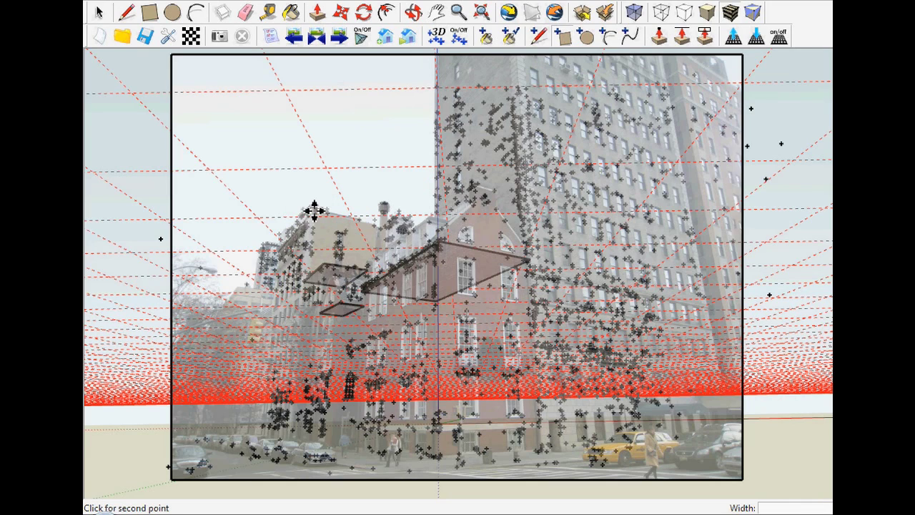
# Draw a three-point rectangle on the roof of the tall tan building, with a height of about 2246 mm.
pyautogui.click(272, 243)
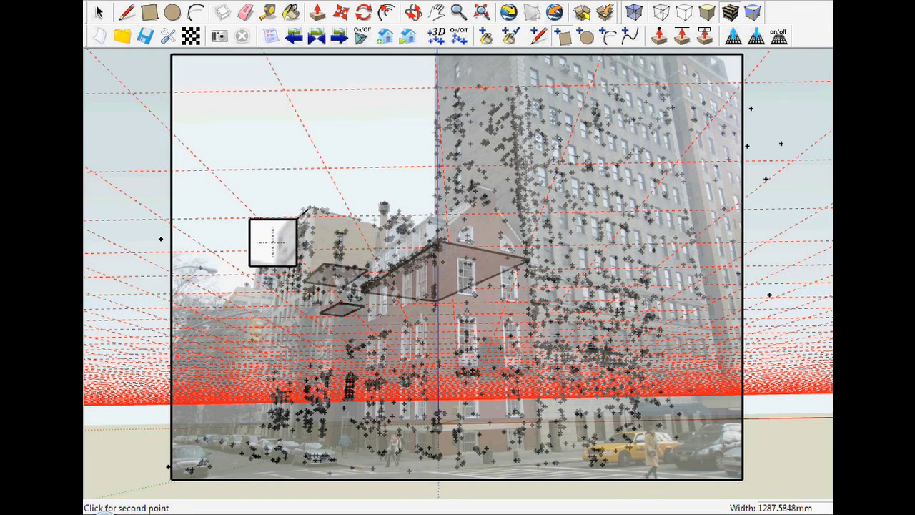
pyautogui.click(309, 208)
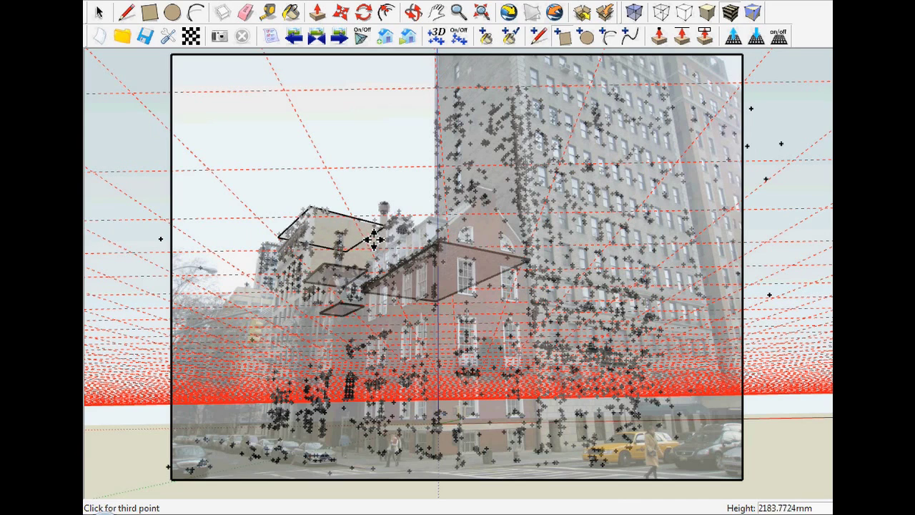
pyautogui.click(382, 229)
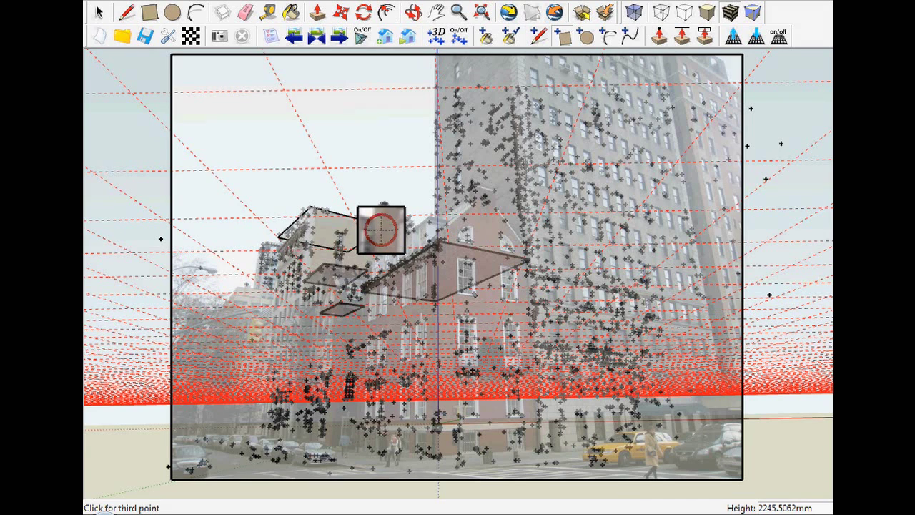
pyautogui.click(381, 229)
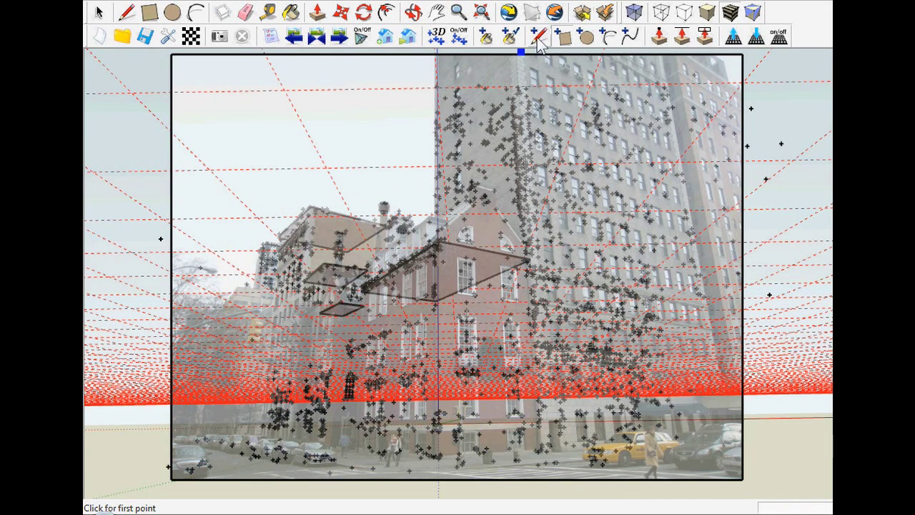
# Move the floor plane to a 3D point on the grey tower's near corner and draw a rectangle across the tower there.
pyautogui.click(439, 37)
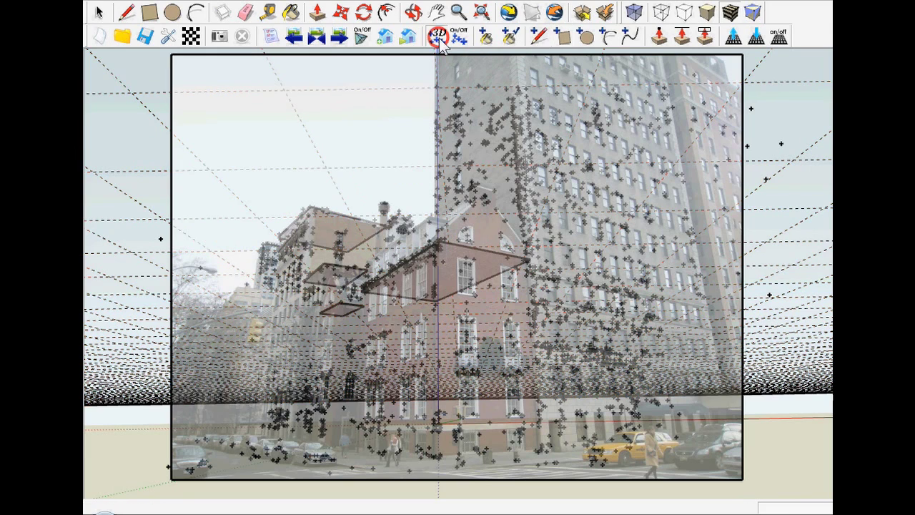
pyautogui.click(518, 87)
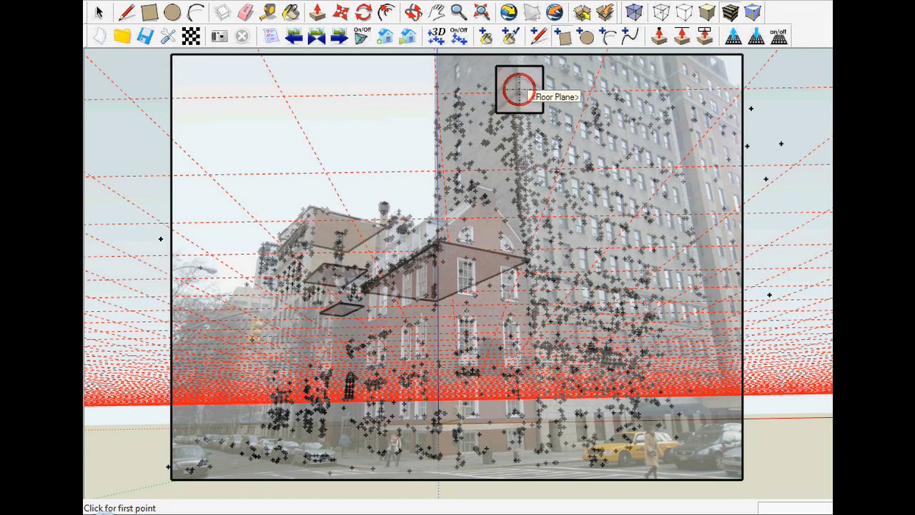
pyautogui.click(520, 89)
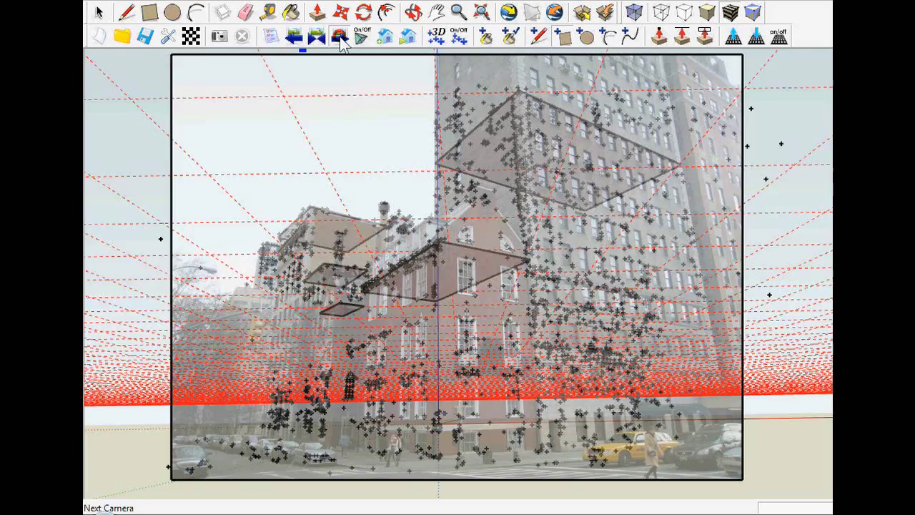
pyautogui.click(340, 40)
pyautogui.click(340, 40)
pyautogui.click(341, 40)
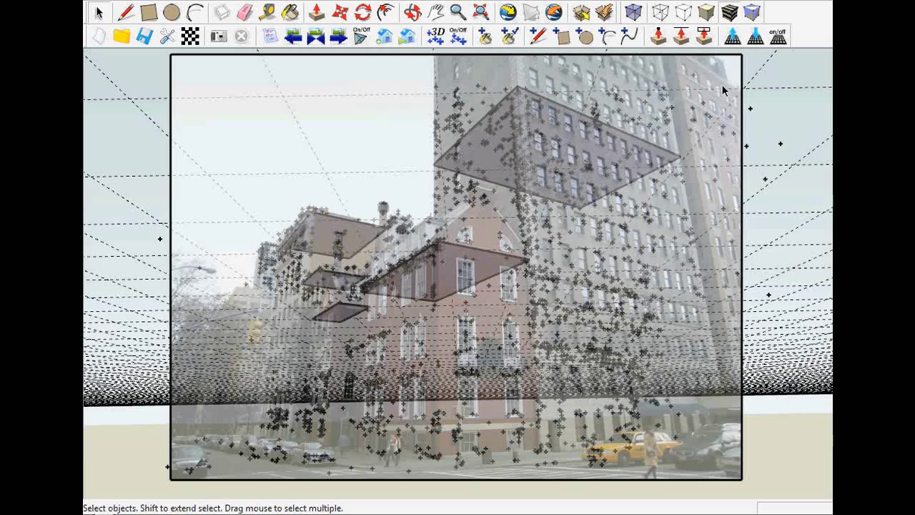
# Hide the floor-plane grid and the 3D points, and Push/Pull the grey tower's rectangle about 5620 mm down to the street.
pyautogui.click(777, 41)
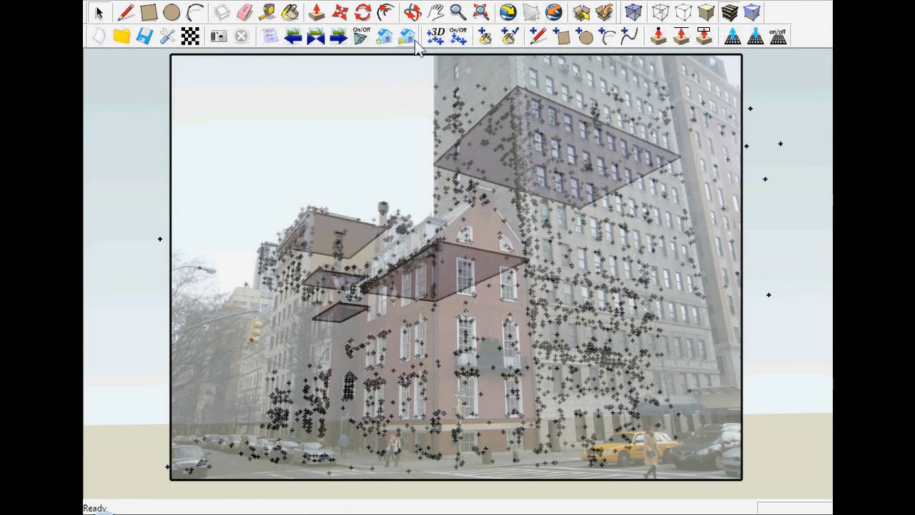
pyautogui.click(458, 39)
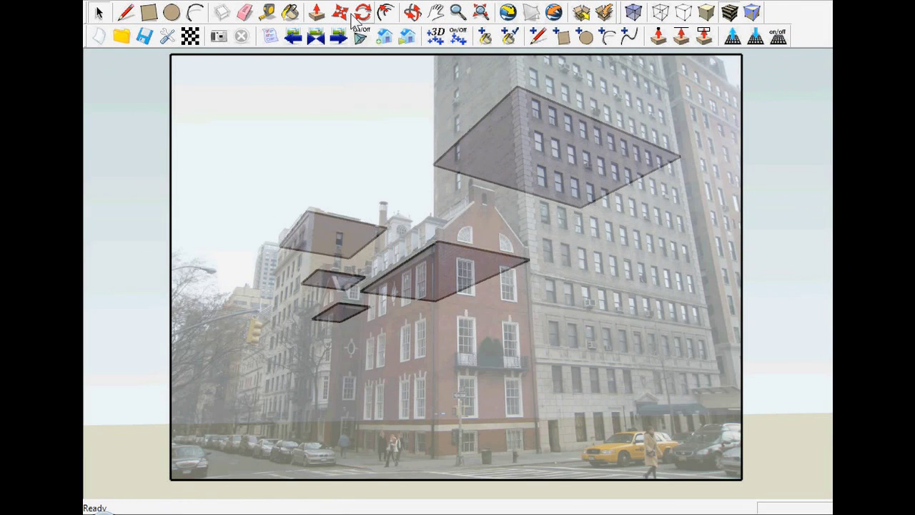
pyautogui.click(315, 13)
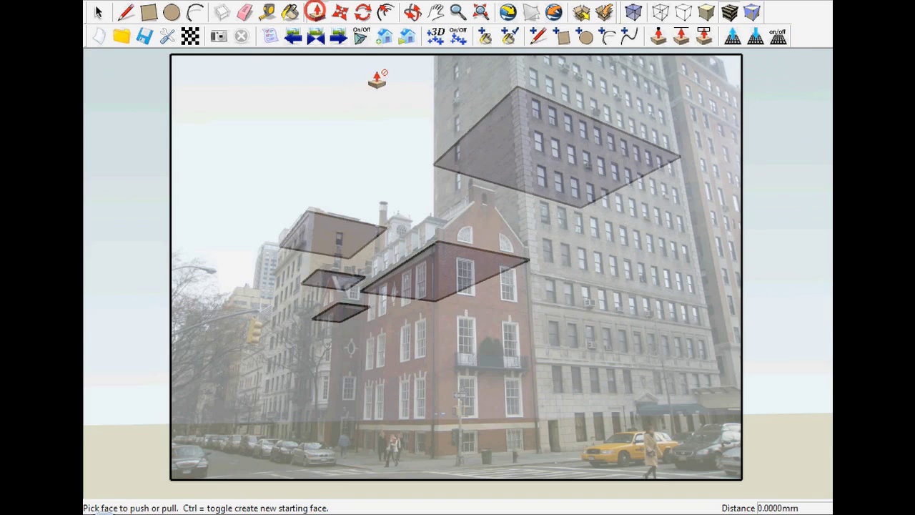
pyautogui.click(552, 137)
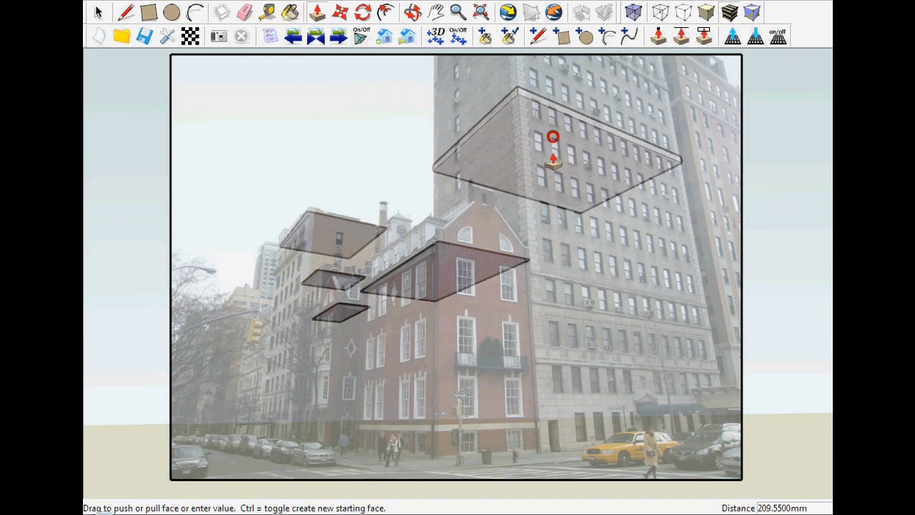
pyautogui.click(555, 456)
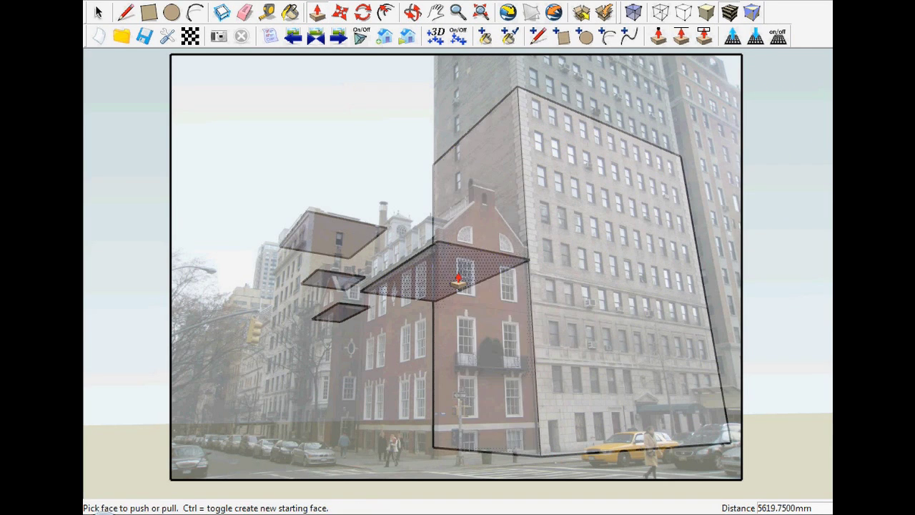
# Push/Pull the brick building's rectangle down about 2610 mm and the tan building's rectangle down about 5734 mm to street level.
pyautogui.click(453, 263)
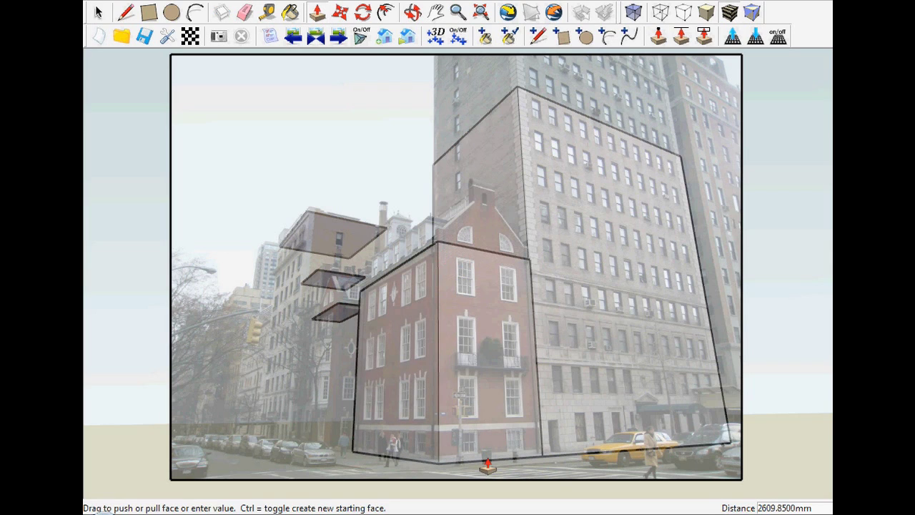
pyautogui.click(486, 466)
pyautogui.click(310, 236)
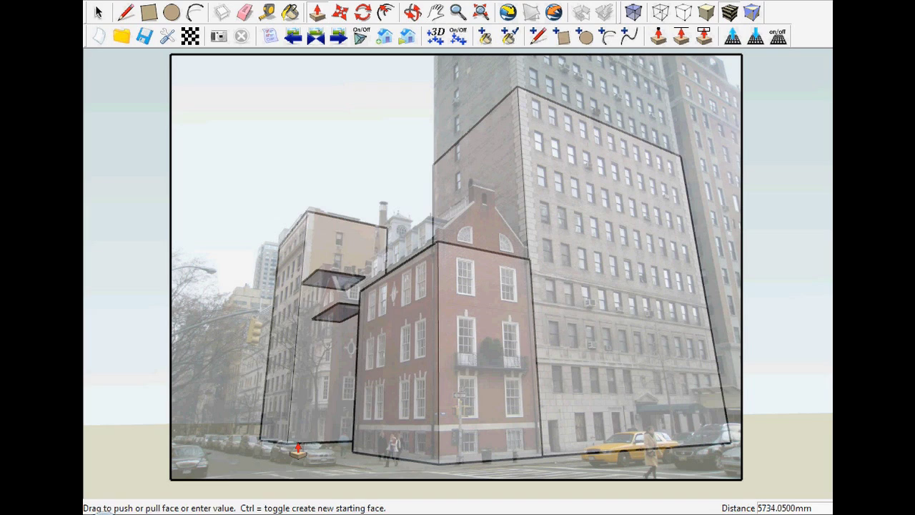
pyautogui.click(298, 449)
# Push/Pull the two small roof rectangles down to street level, about 3740 mm for the upper and 2591 mm for the lower.
pyautogui.click(317, 276)
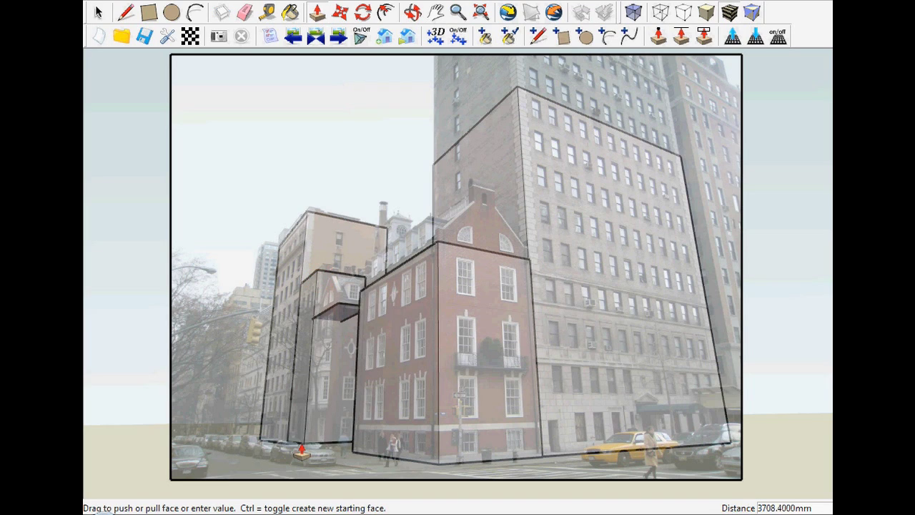
pyautogui.click(300, 452)
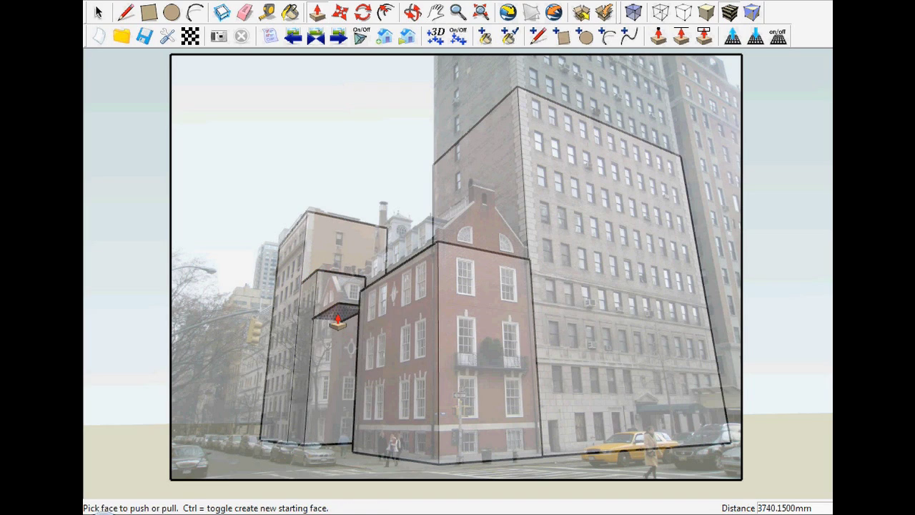
pyautogui.click(337, 313)
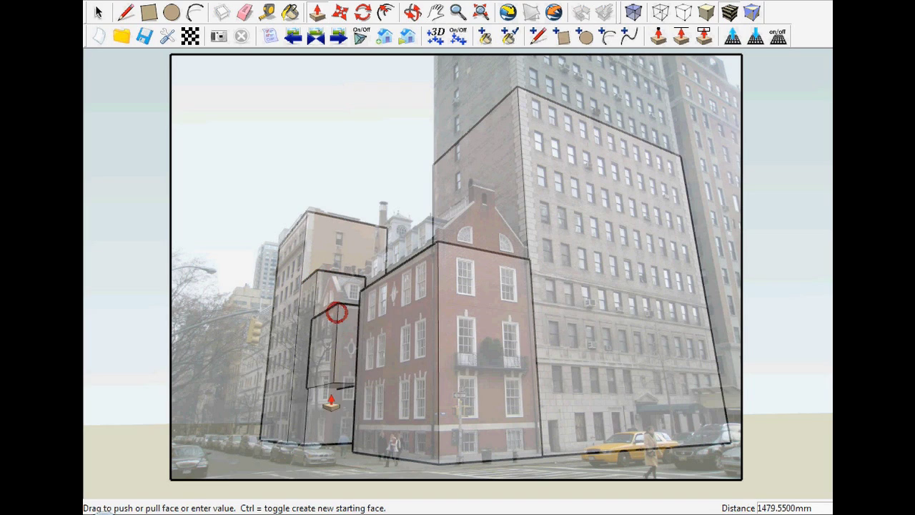
pyautogui.click(331, 453)
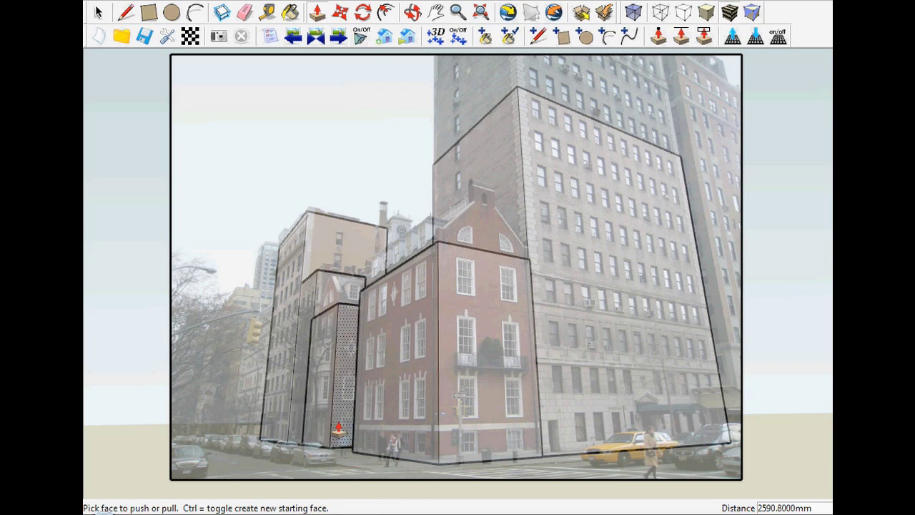
# Compare the extruded blocks with the buildings in the other camera photos and return to the original camera.
pyautogui.click(337, 39)
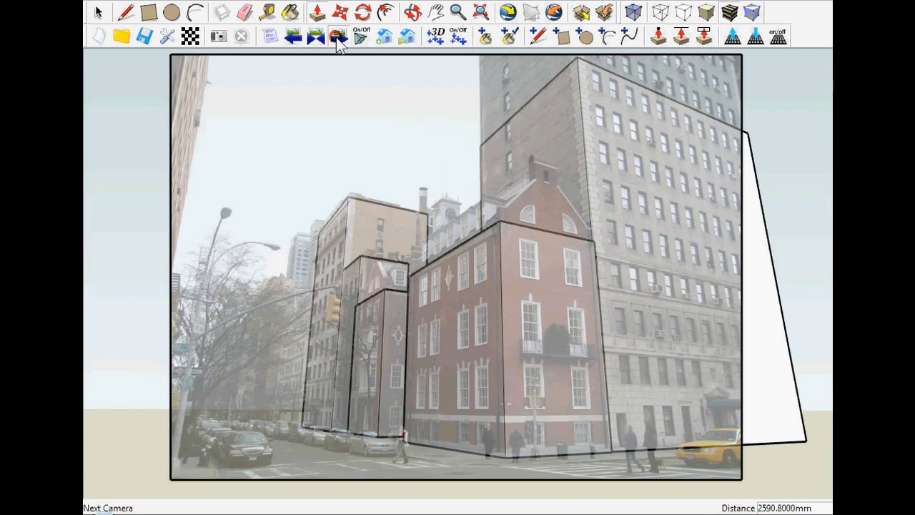
pyautogui.click(336, 39)
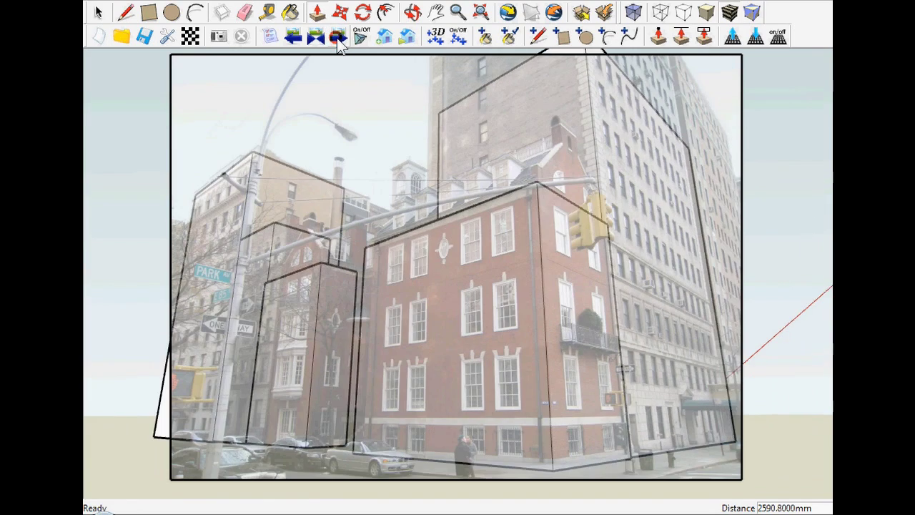
pyautogui.click(337, 38)
pyautogui.click(337, 38)
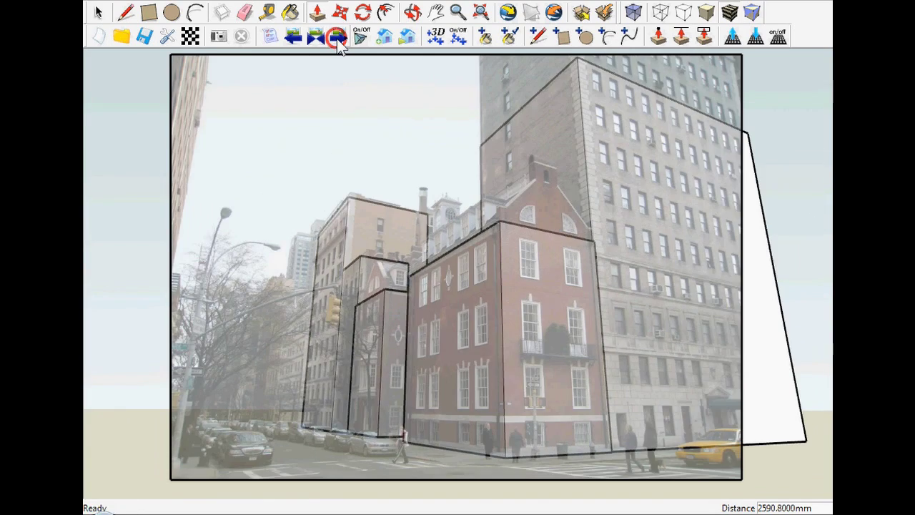
pyautogui.click(337, 37)
pyautogui.click(337, 38)
pyautogui.click(337, 38)
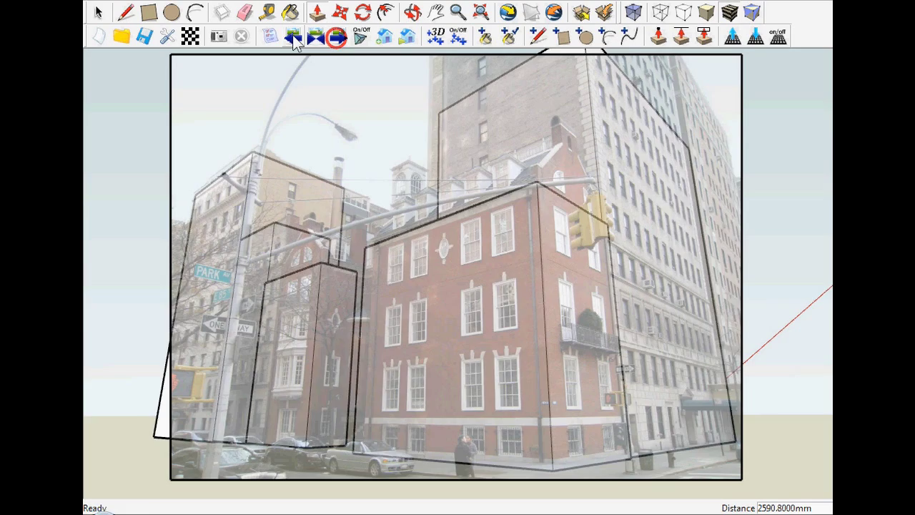
pyautogui.click(293, 37)
pyautogui.click(293, 37)
pyautogui.click(294, 38)
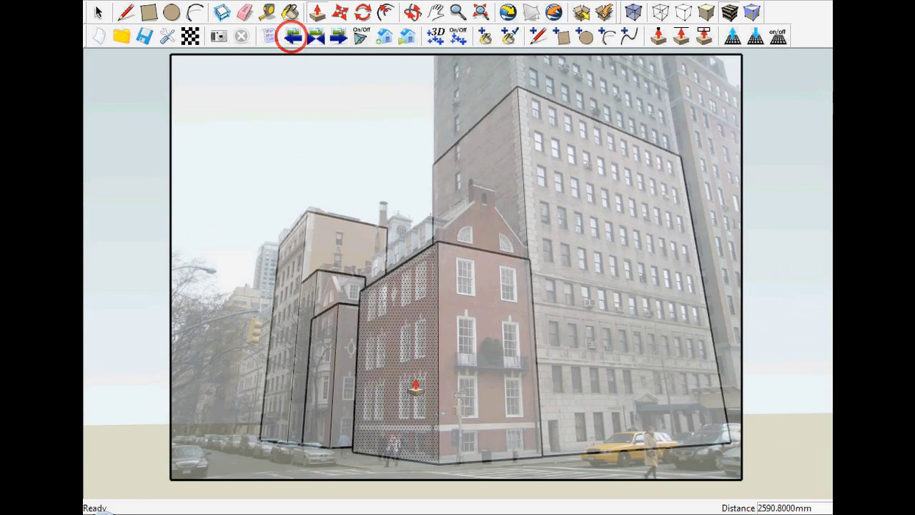
# Place the axes origin at the brick block's front ground corner, red along its short front edge and green towards the tallest narrow block.
pyautogui.moveTo(415, 386); pyautogui.dragTo(449, 388, button='middle')
pyautogui.press('p')
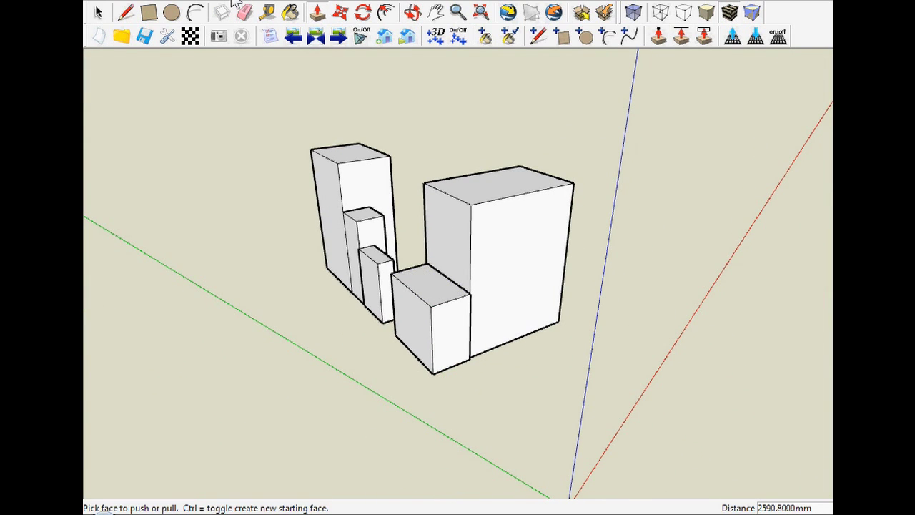
pyautogui.click(261, 3)
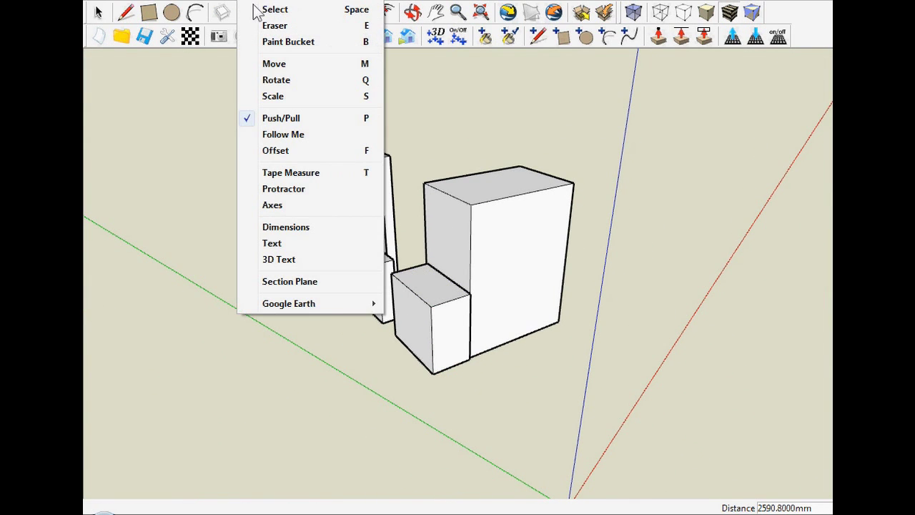
pyautogui.click(272, 205)
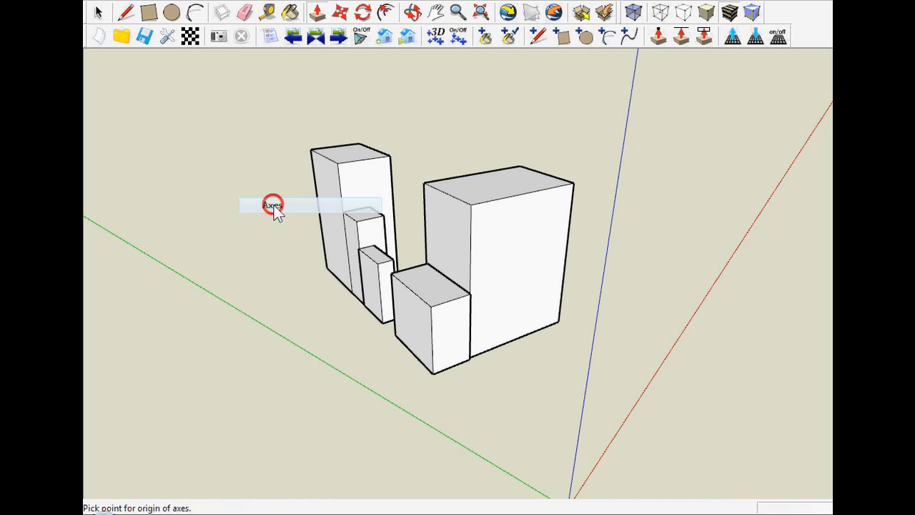
pyautogui.click(433, 373)
pyautogui.click(468, 356)
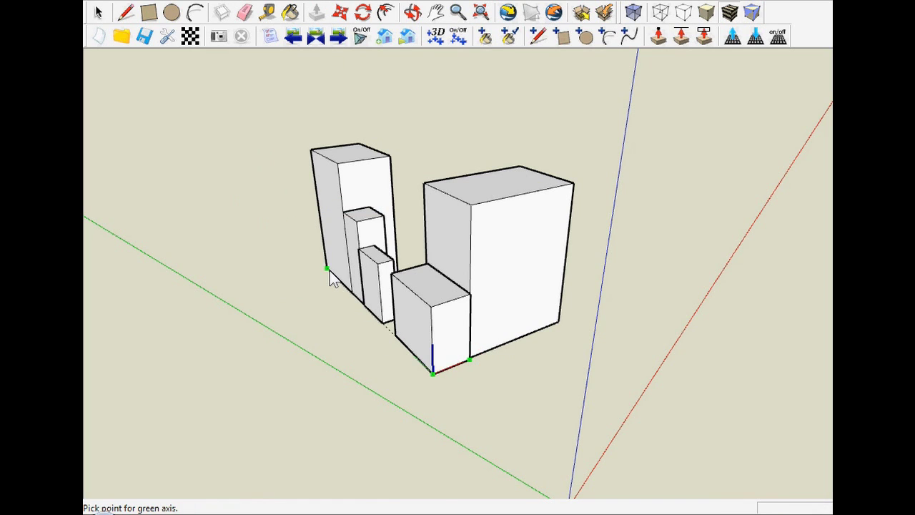
pyautogui.click(329, 271)
pyautogui.moveTo(329, 270); pyautogui.dragTo(283, 311, button='middle')
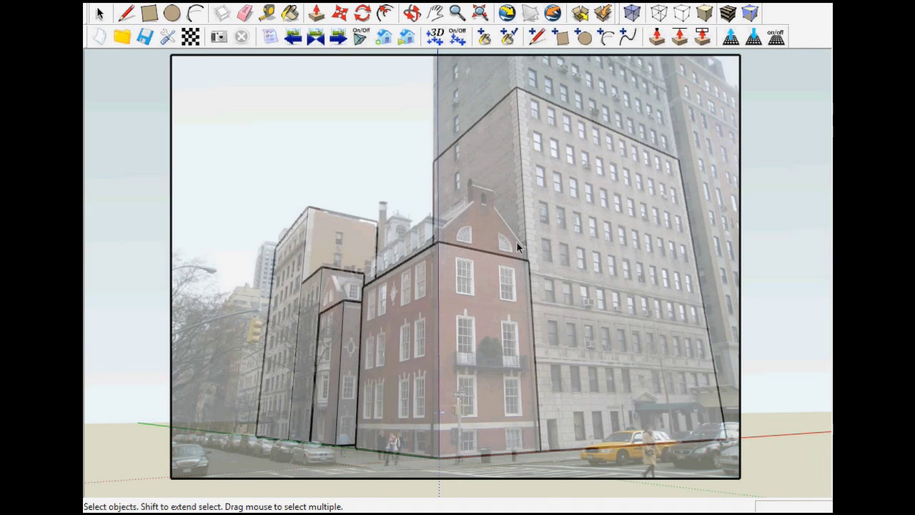
# Project the camera photo onto the building blocks as textures and orbit the model to inspect the textured faces.
pyautogui.click(485, 36)
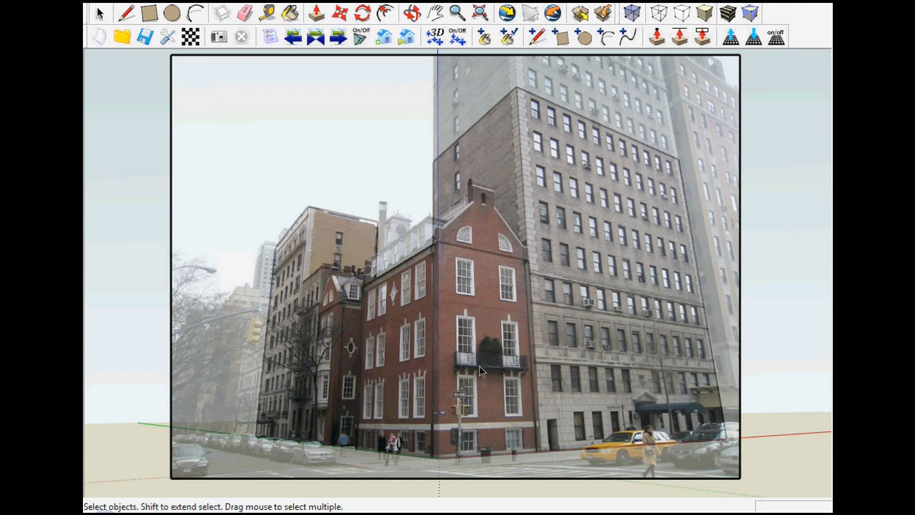
pyautogui.press('pagedown')
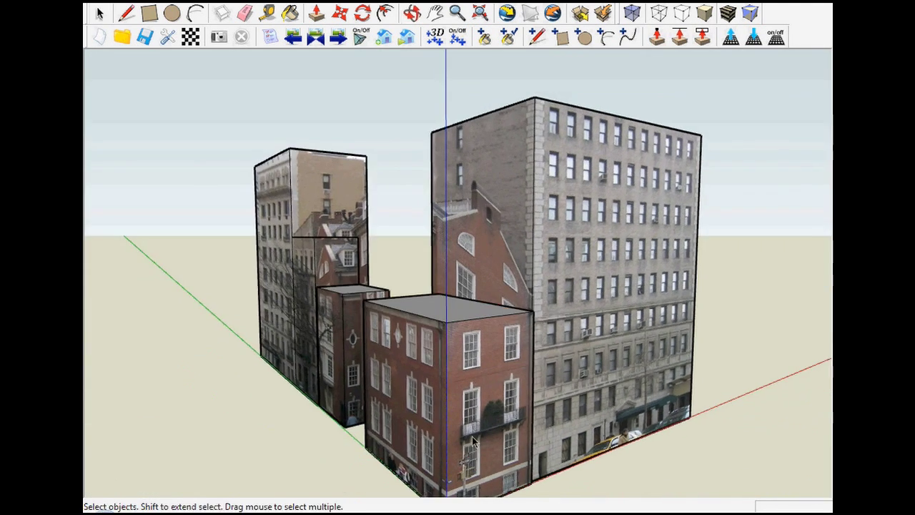
pyautogui.moveTo(472, 441); pyautogui.dragTo(574, 366, button='middle')
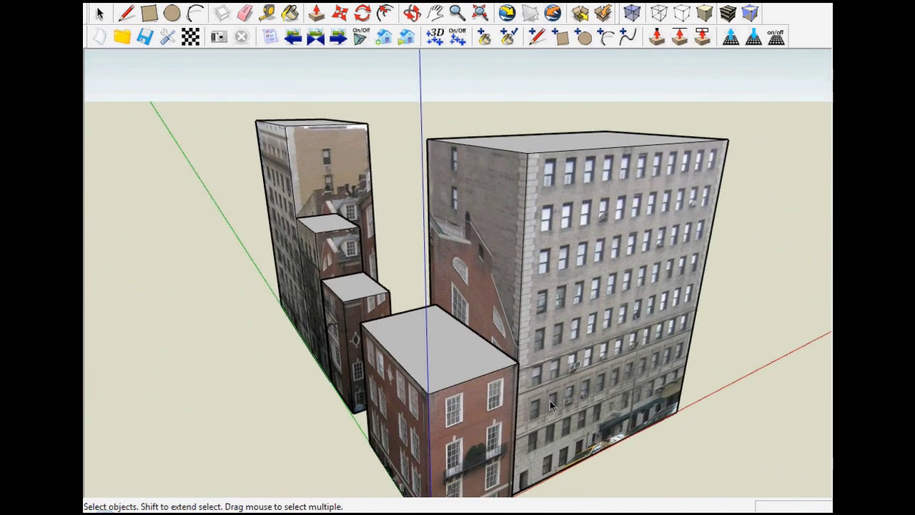
# Push/Pull the large grey building's roof up about 730 mm and the front brick block's roof up about 64 mm.
pyautogui.click(317, 14)
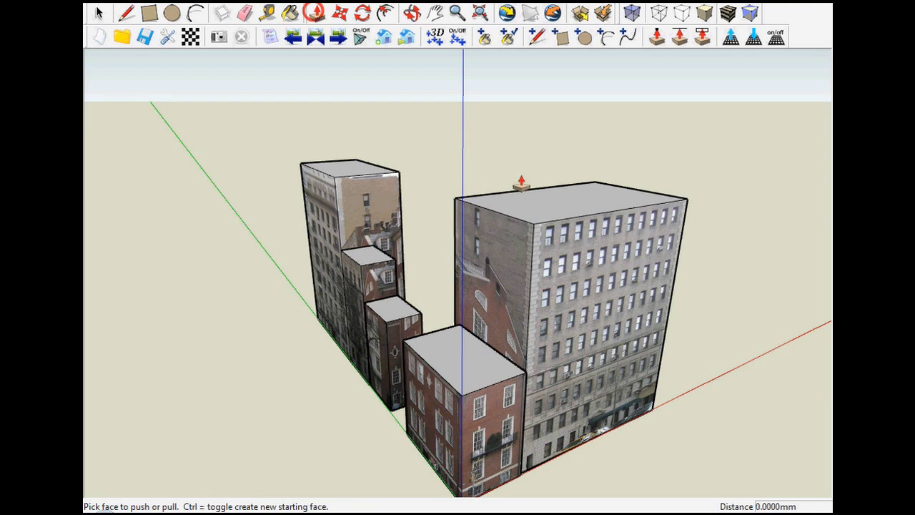
pyautogui.moveTo(551, 212); pyautogui.dragTo(564, 178)
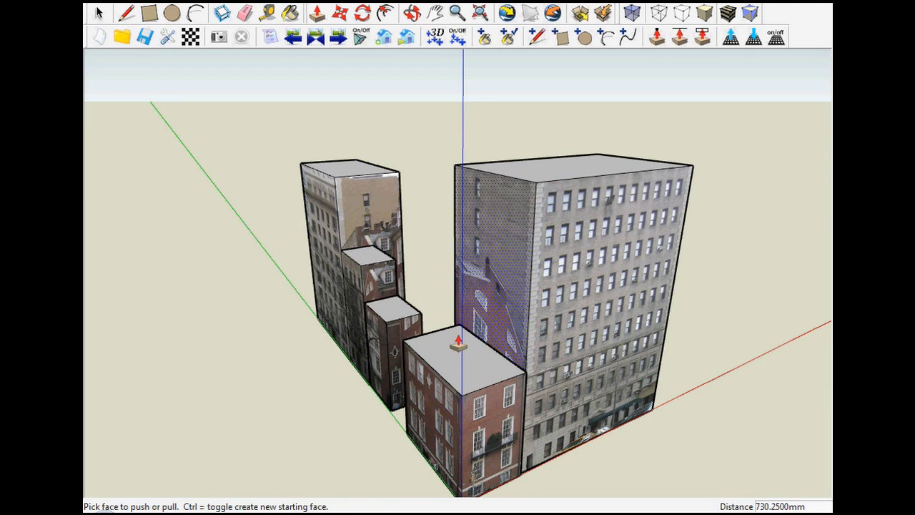
pyautogui.moveTo(466, 378); pyautogui.dragTo(576, 296, button='middle')
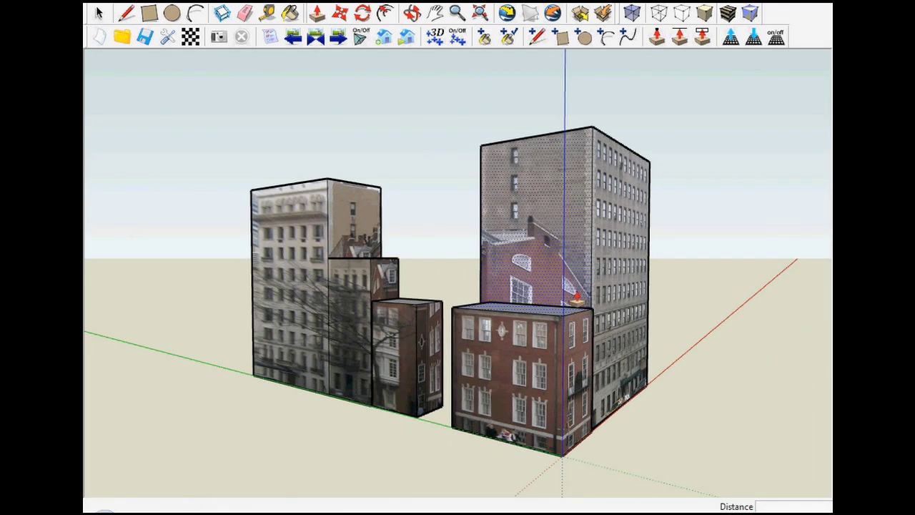
pyautogui.click(545, 319)
pyautogui.moveTo(546, 314); pyautogui.dragTo(547, 311)
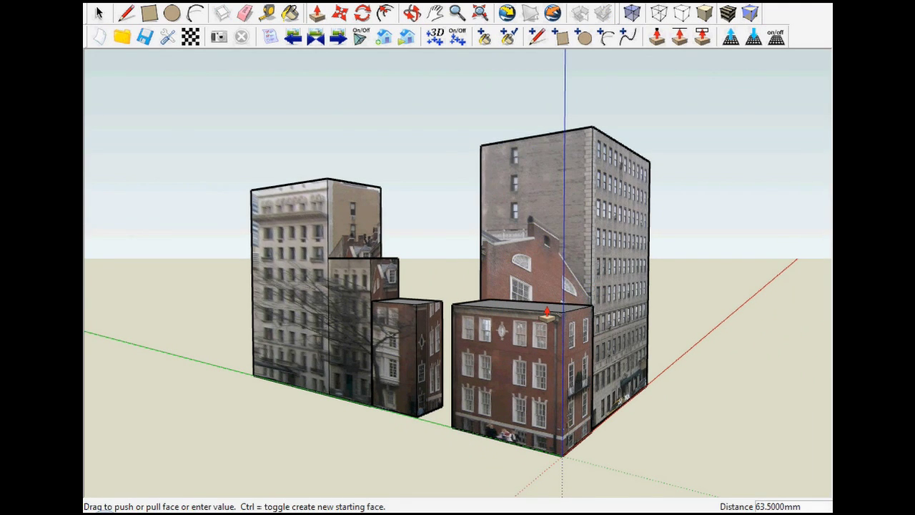
pyautogui.click(547, 312)
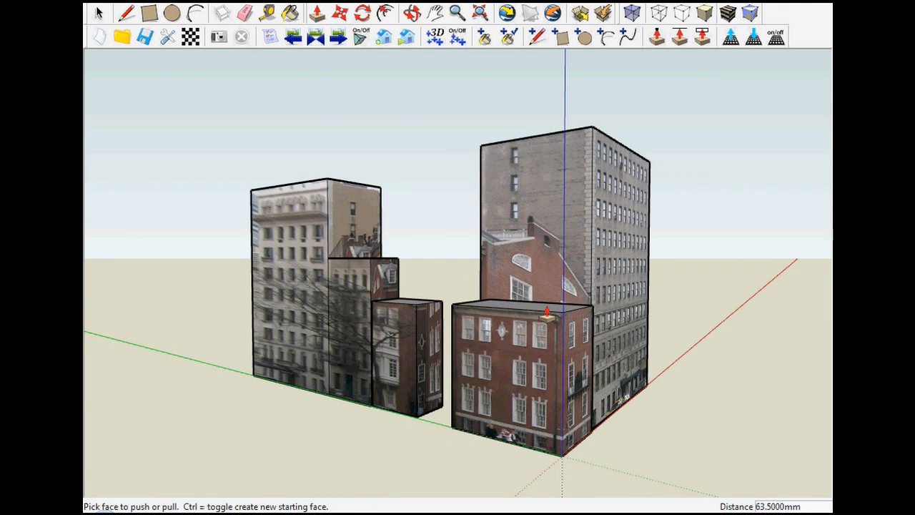
# Push/Pull the smallest narrow block's roof down about 57 mm and the tallest narrow block's outer end face inward about 298 mm.
pyautogui.click(403, 309)
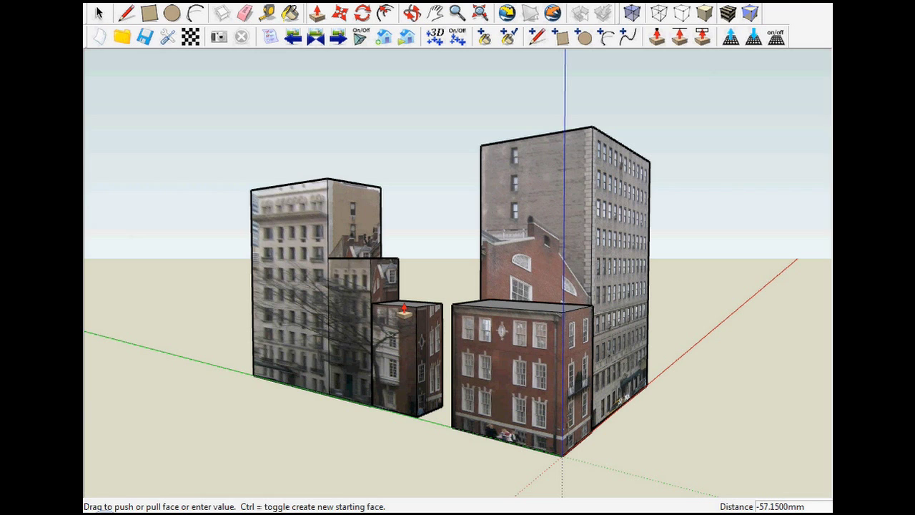
pyautogui.click(404, 309)
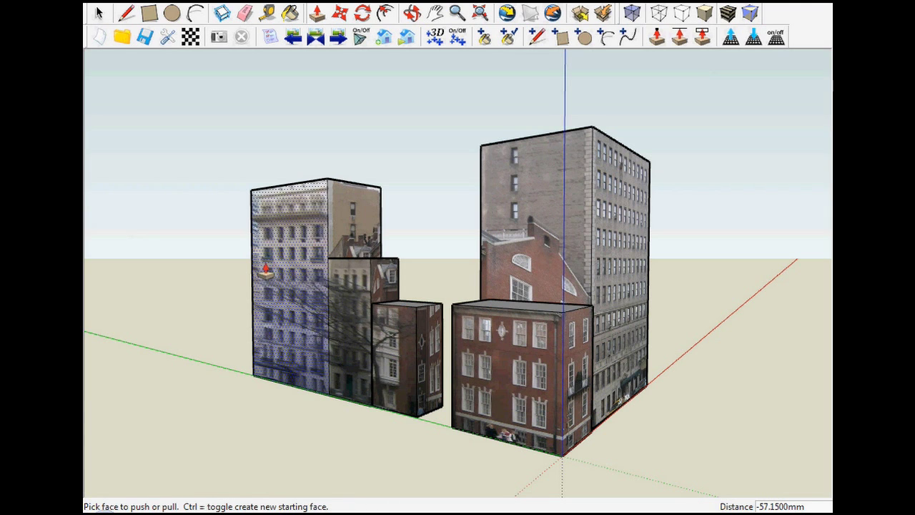
pyautogui.moveTo(264, 271); pyautogui.dragTo(348, 327, button='middle')
pyautogui.click(348, 323)
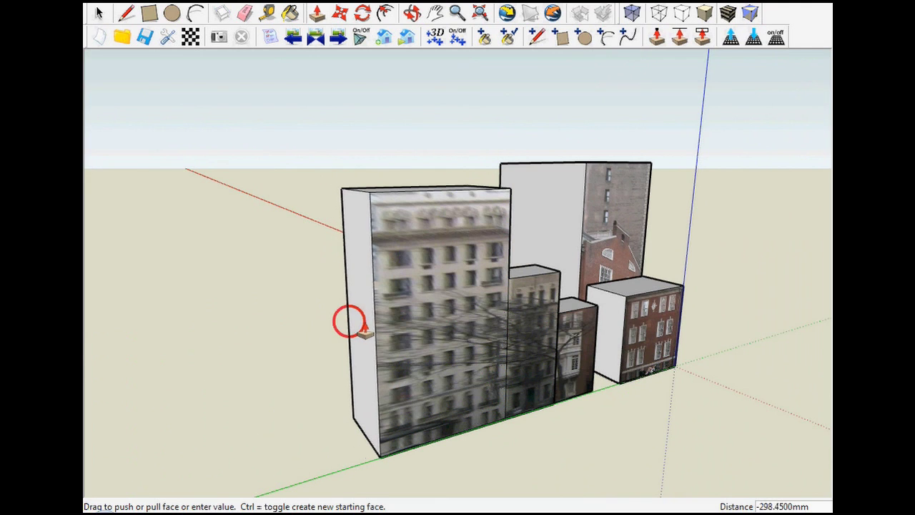
pyautogui.click(359, 328)
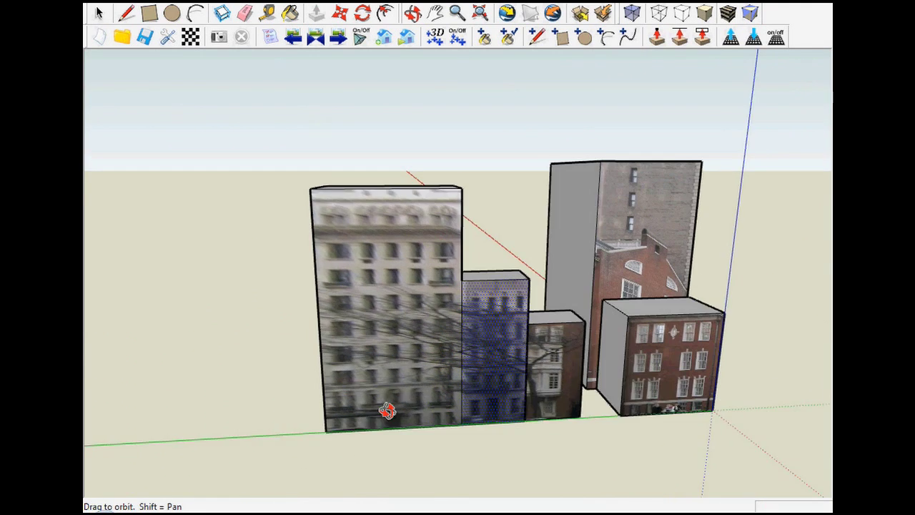
# Store a close, raised view of the brick block's roof as the home view, switch to the camera photo, and recall the stored view.
pyautogui.moveTo(387, 410); pyautogui.dragTo(463, 431, button='middle')
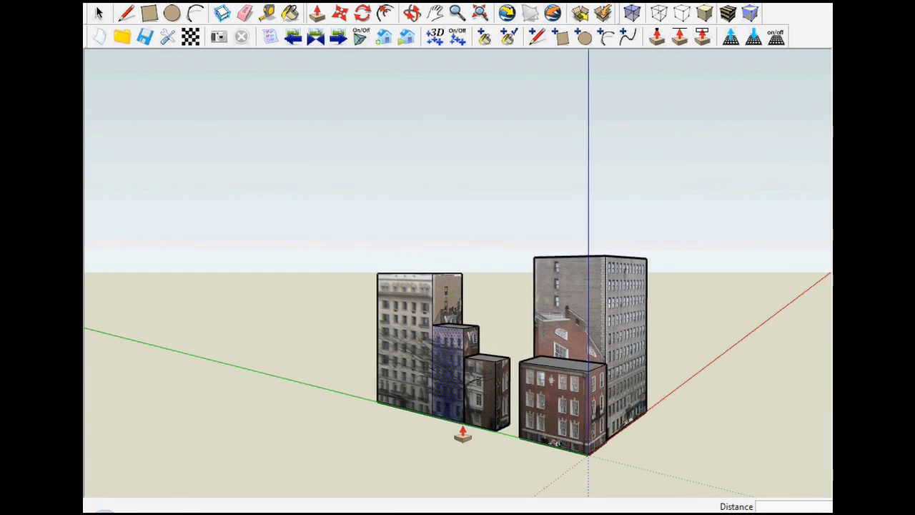
pyautogui.scroll(-3, 463, 435)
pyautogui.moveTo(531, 486)
pyautogui.mouseDown(button='middle')
pyautogui.moveTo(548, 433)
pyautogui.moveTo(455, 474)
pyautogui.moveTo(439, 453)
pyautogui.moveTo(421, 473)
pyautogui.moveTo(437, 494)
pyautogui.moveTo(424, 465)
pyautogui.moveTo(431, 436)
pyautogui.mouseUp(button='middle')
pyautogui.scroll(5, 548, 433)
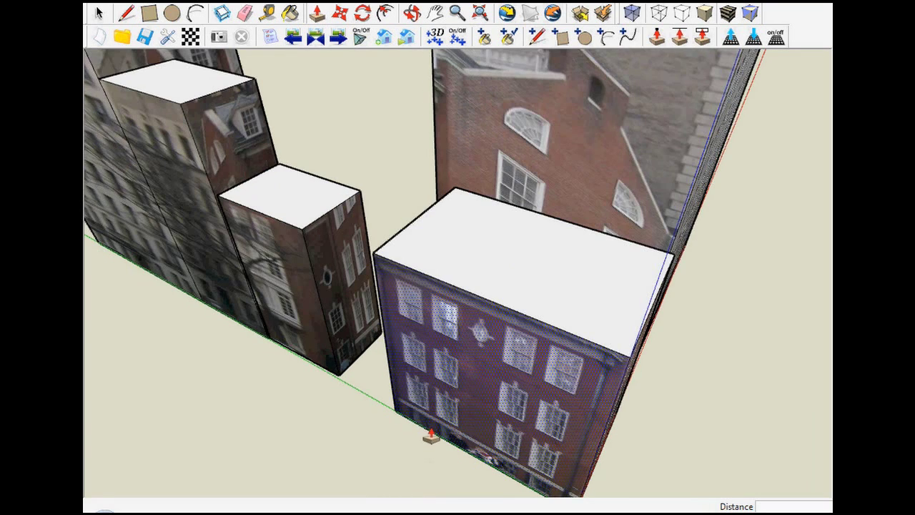
pyautogui.click(384, 38)
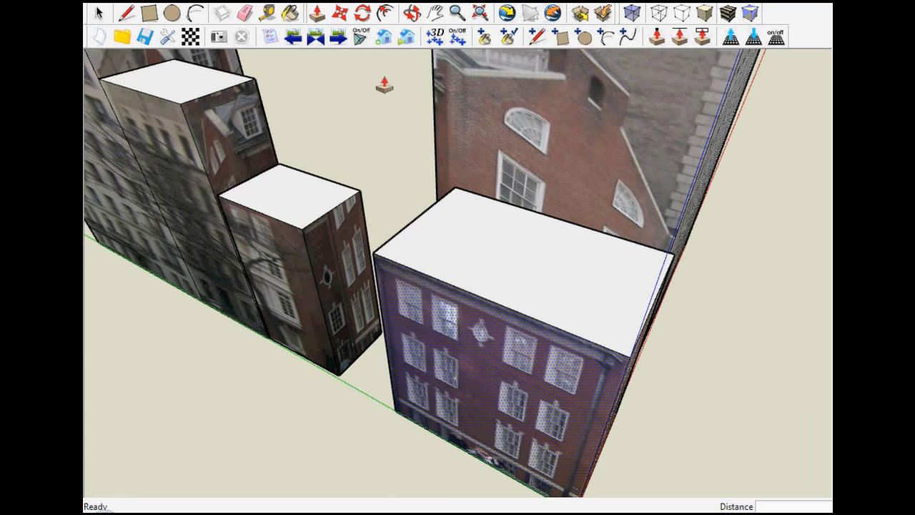
pyautogui.click(317, 38)
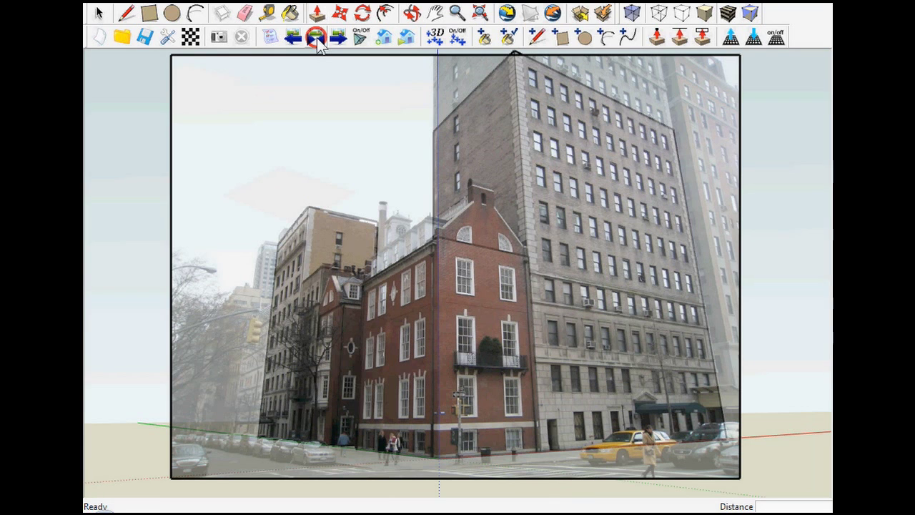
pyautogui.click(409, 39)
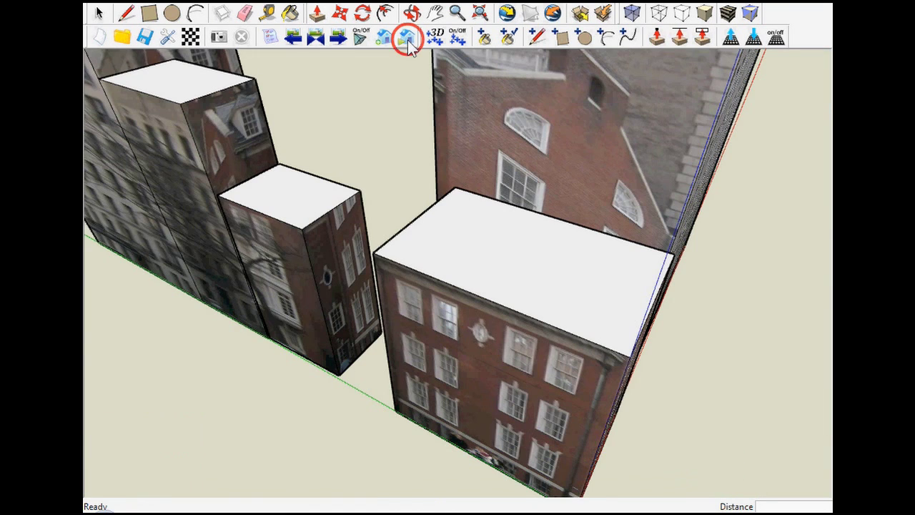
pyautogui.click(384, 38)
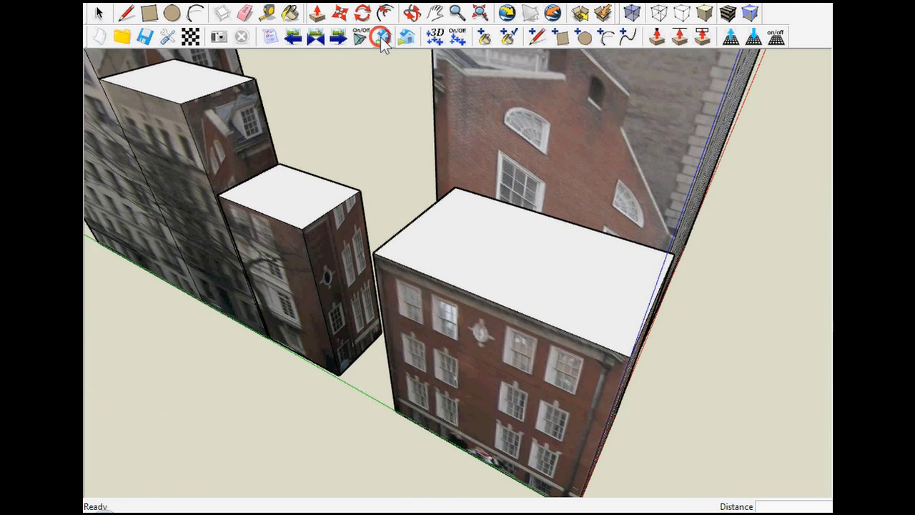